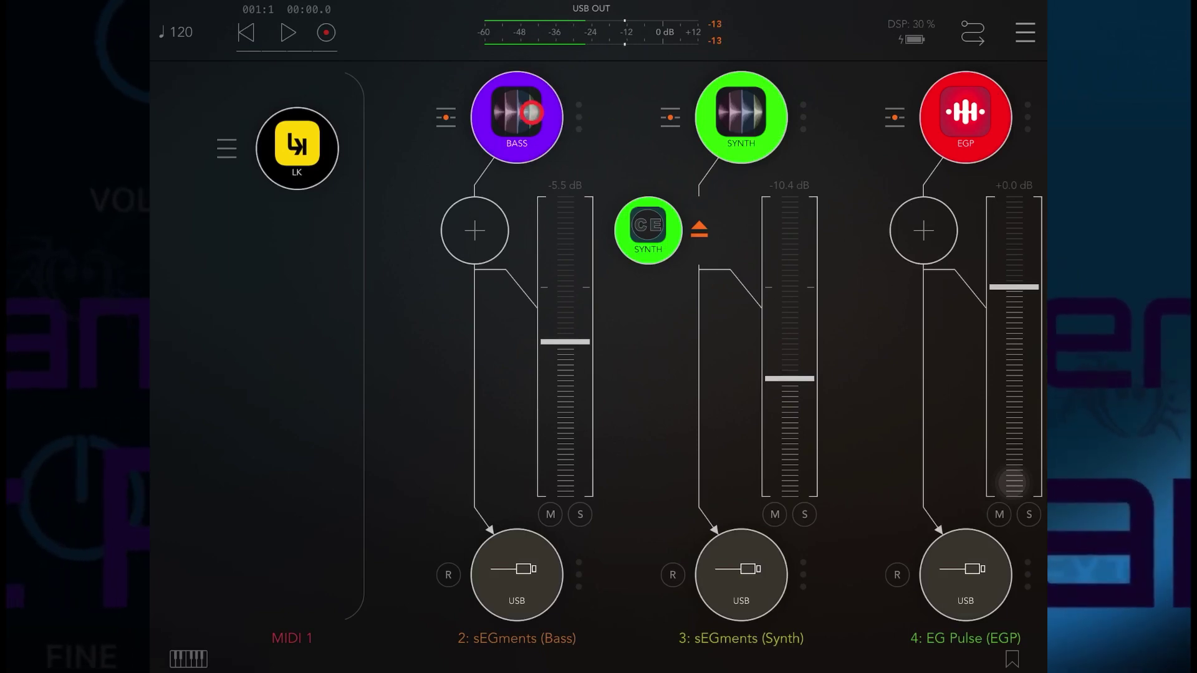
# - Audition the bass sample in the BASS sampler plugin, then close it
pyautogui.click(530, 113)
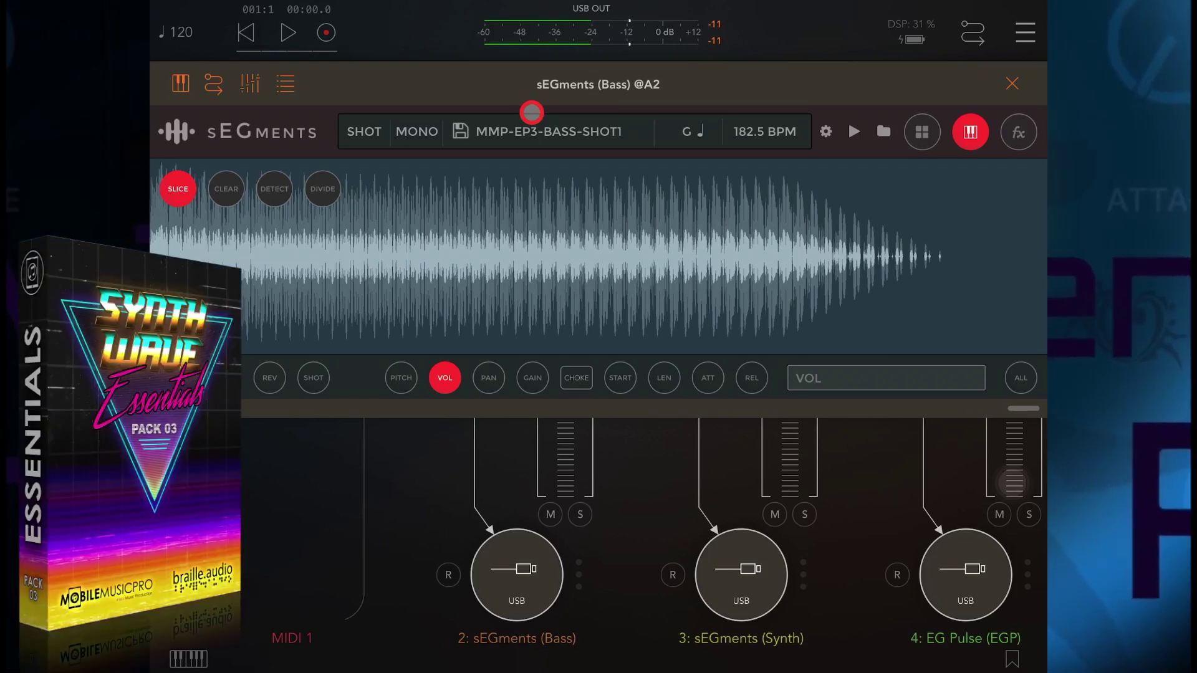
pyautogui.click(854, 131)
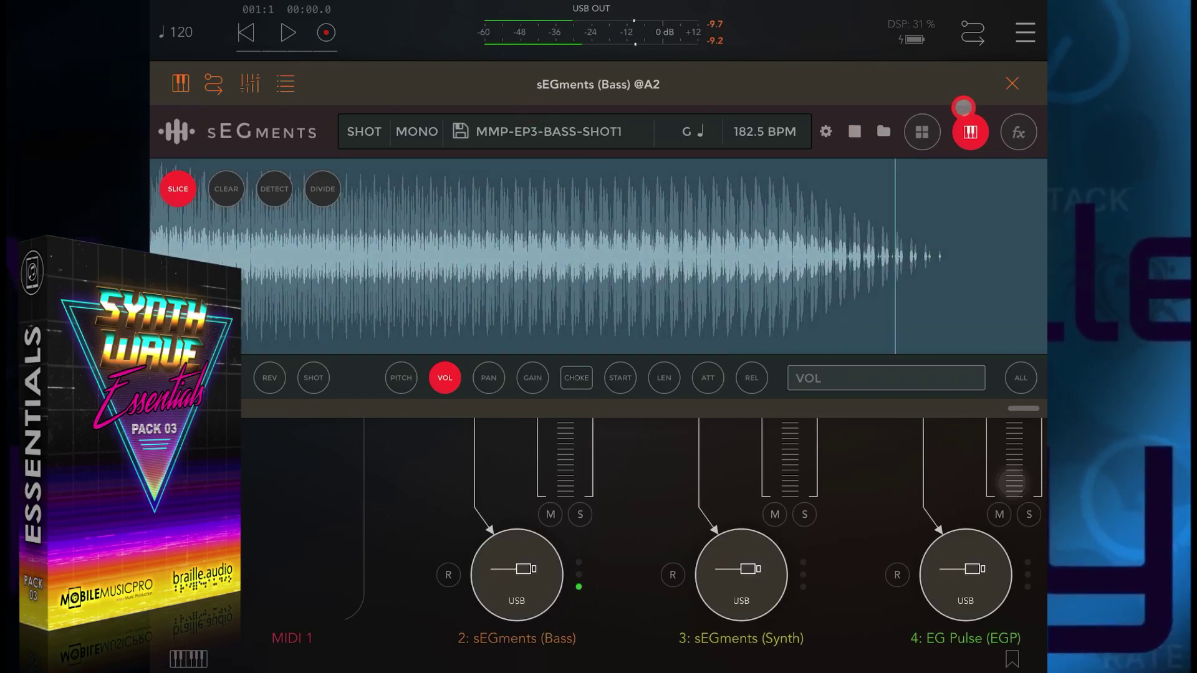
pyautogui.click(1011, 83)
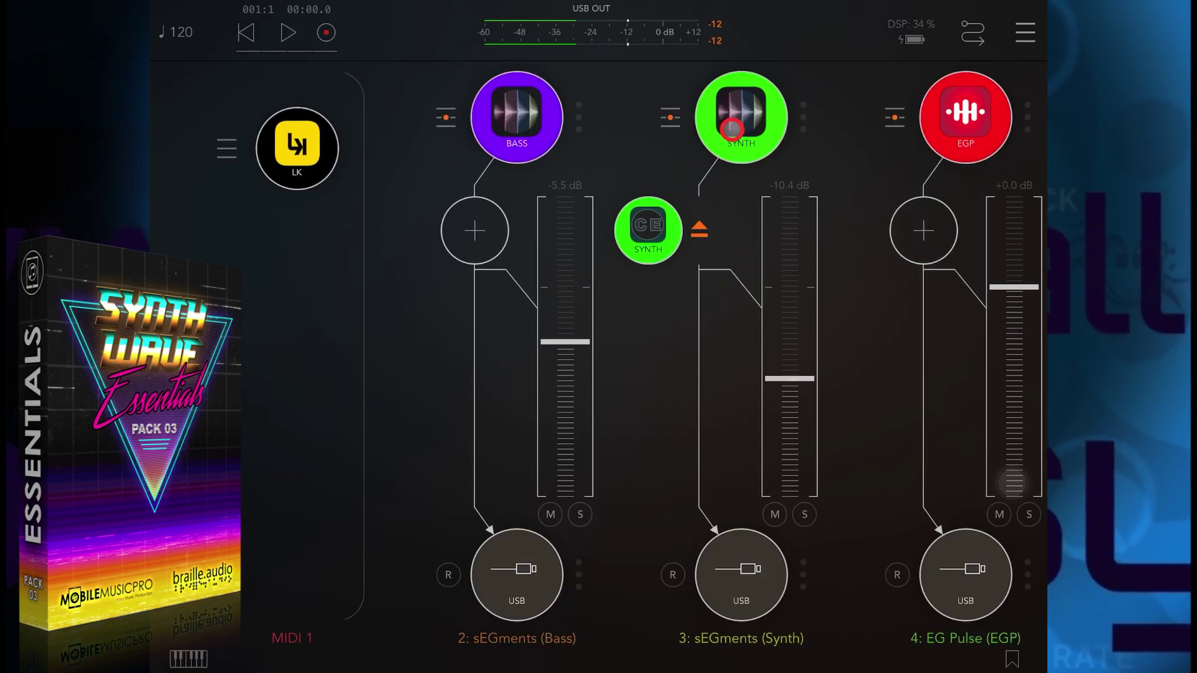
# - Audition the synth sample in the SYNTH plugin, then bring up the EG Pulse drum machine
pyautogui.click(733, 129)
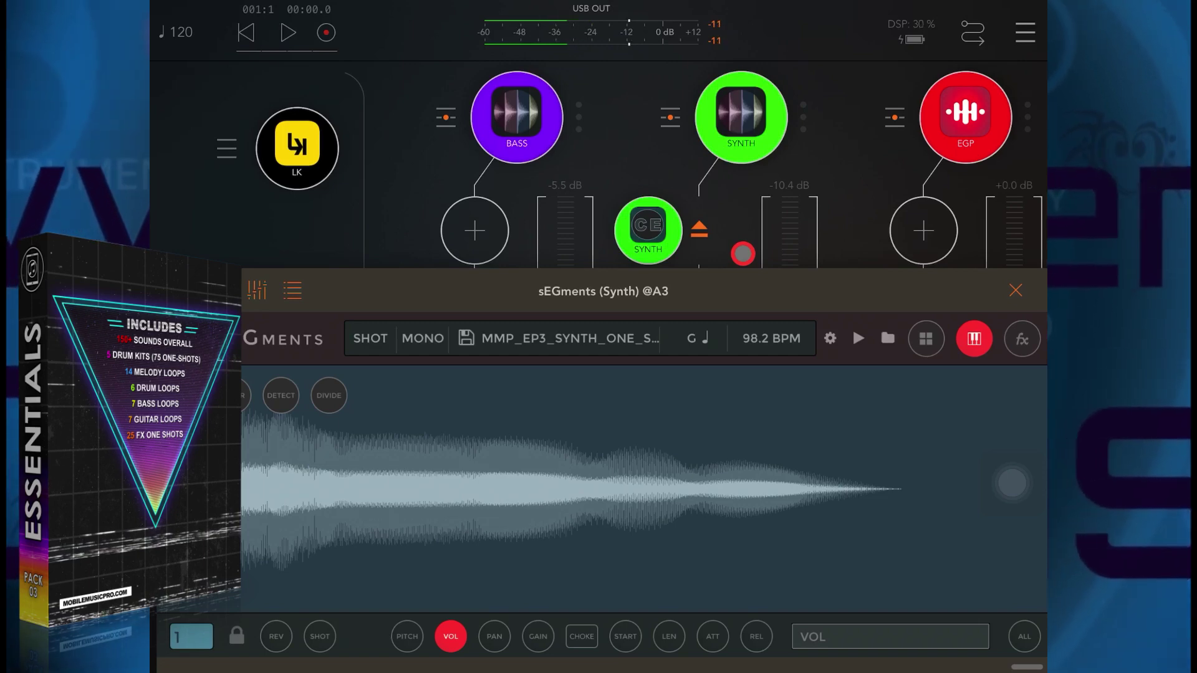
pyautogui.click(841, 336)
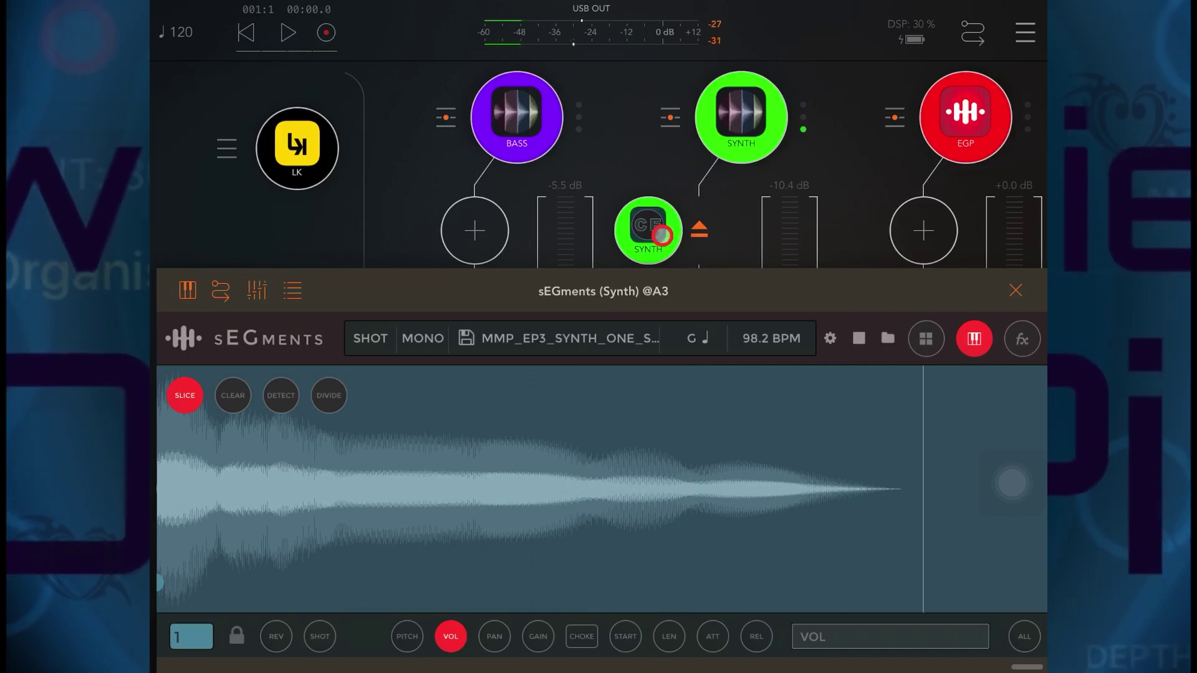
pyautogui.moveTo(666, 237); pyautogui.dragTo(741, 236)
pyautogui.click(860, 341)
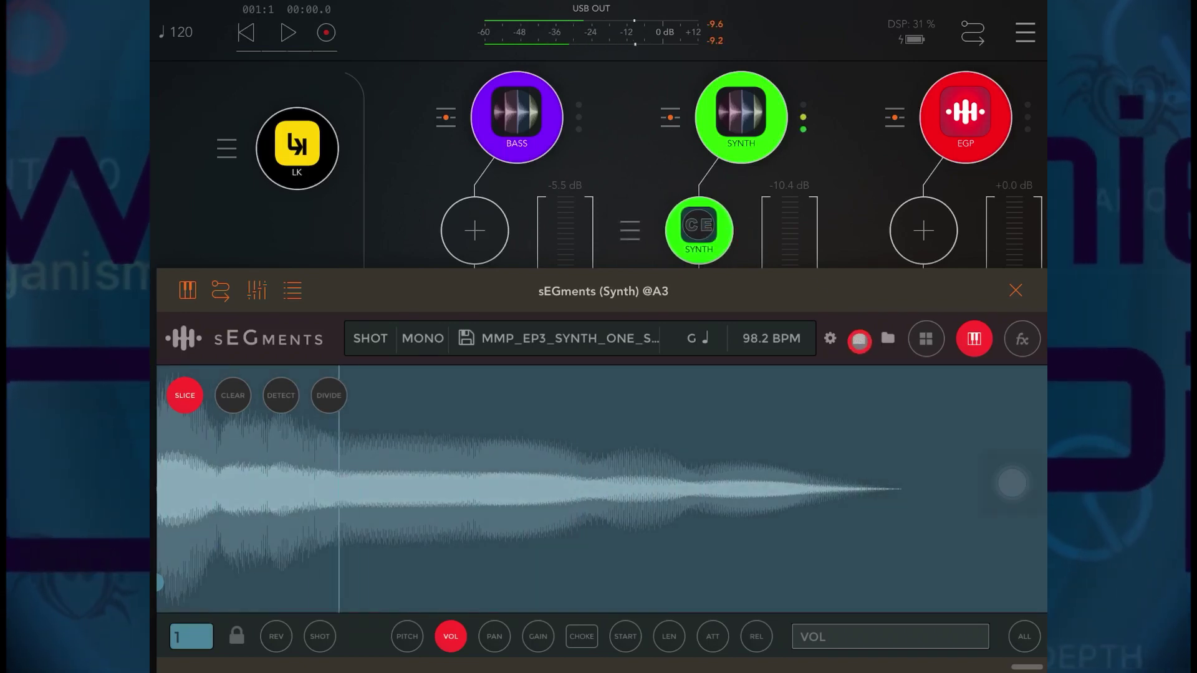
pyautogui.click(1016, 290)
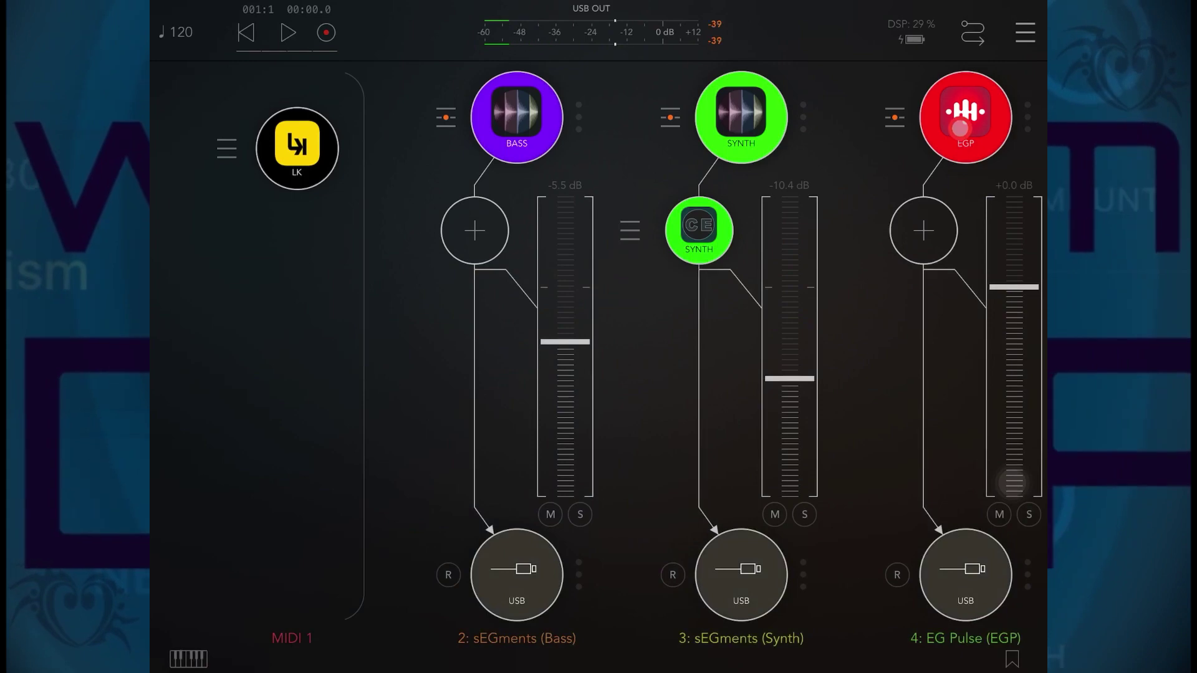
pyautogui.click(960, 129)
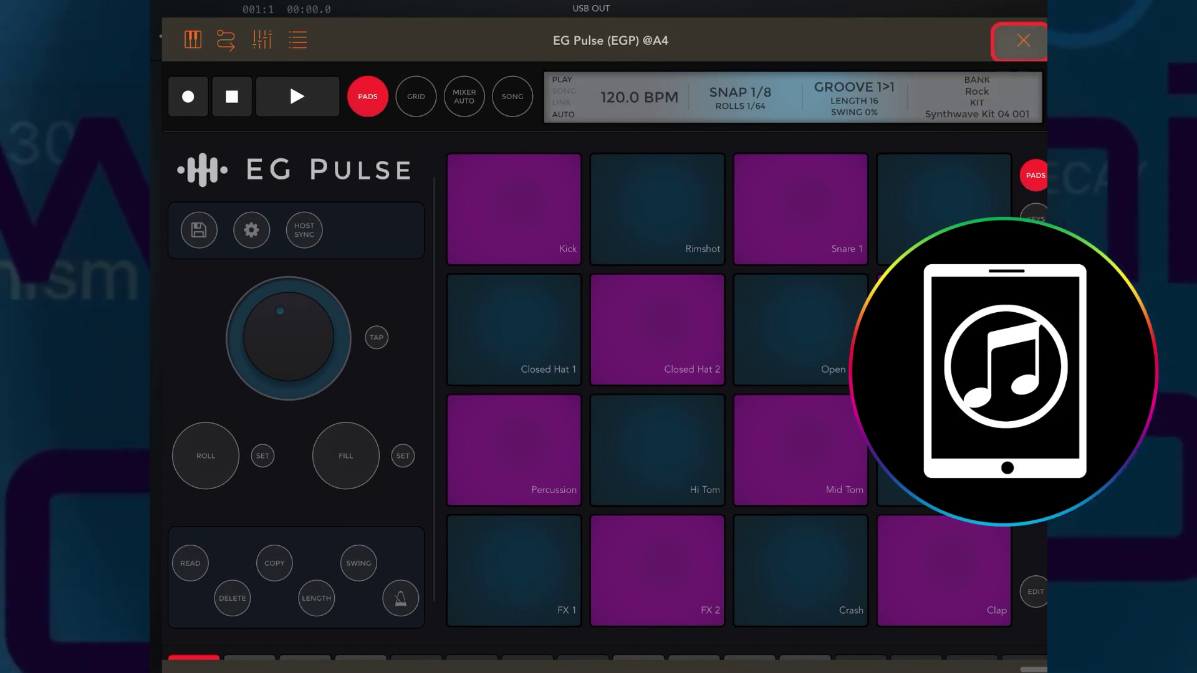
# - Close EG Pulse and bring up the Imaginando LK clip Matrix
pyautogui.click(1010, 43)
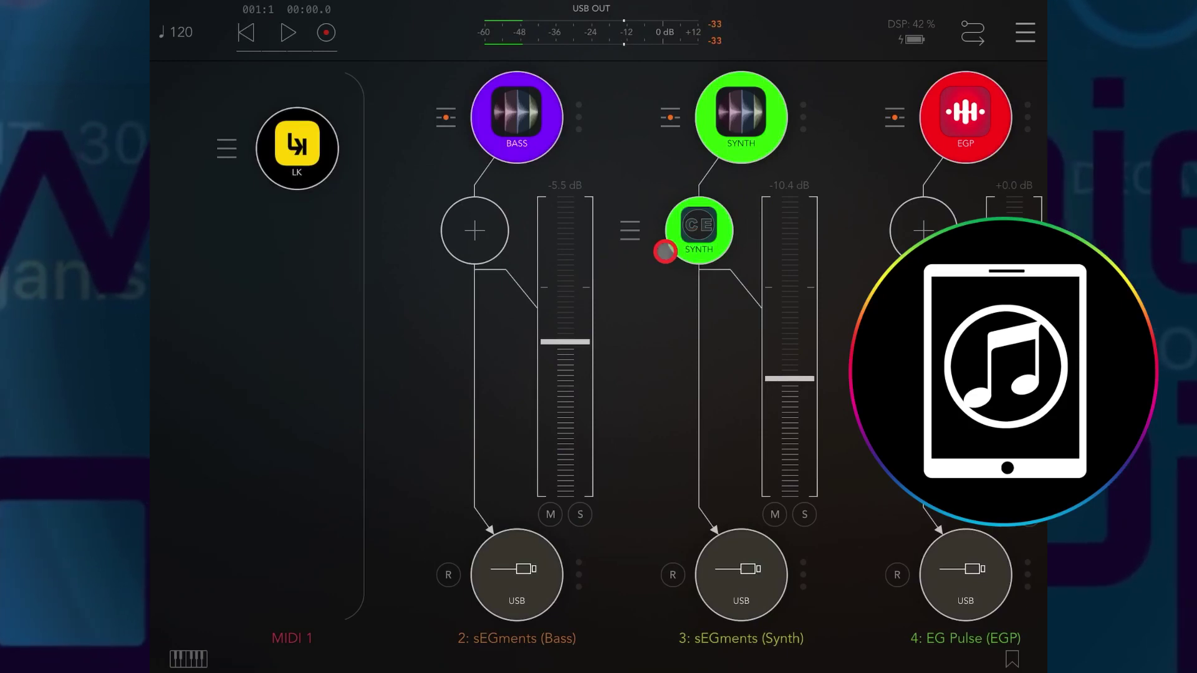
pyautogui.click(292, 154)
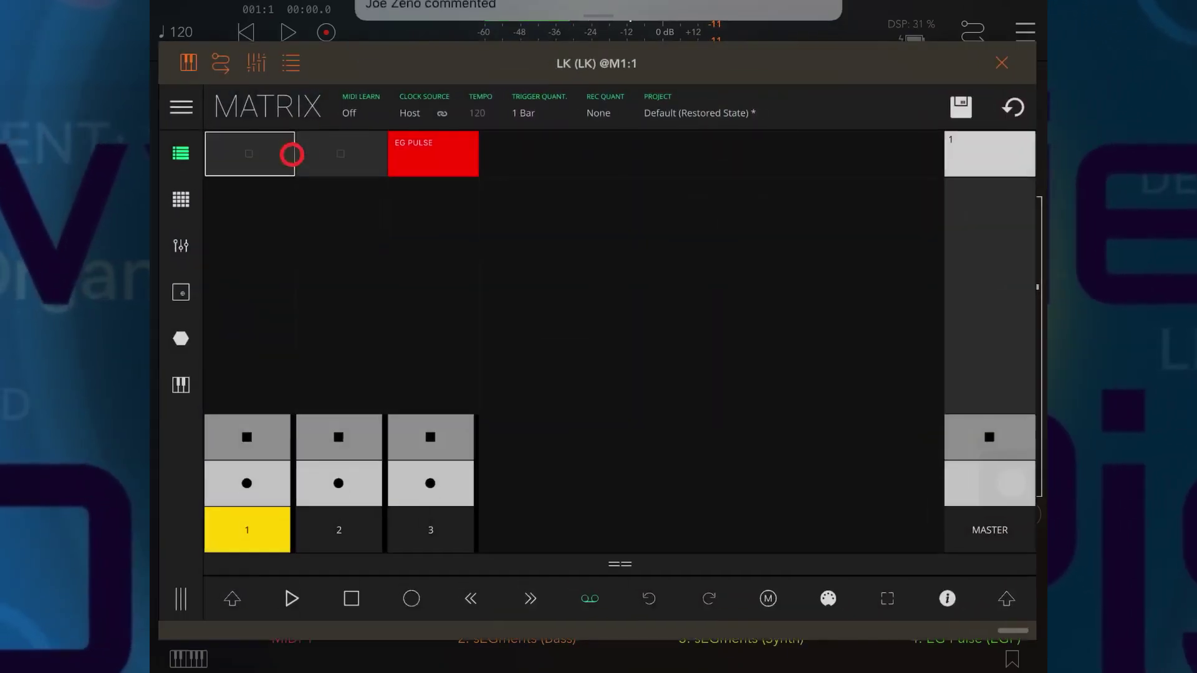
pyautogui.moveTo(460, 58); pyautogui.dragTo(449, 27)
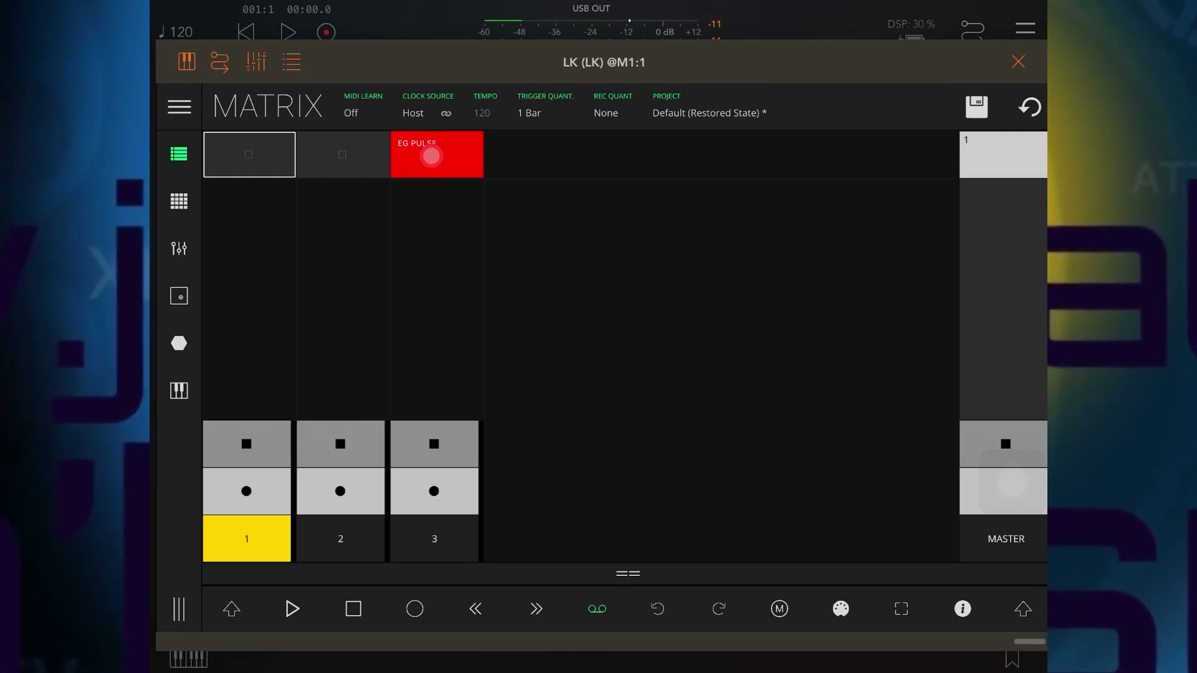
# - Play the EG PULSE clip, view its notes in the piano roll, then stop it
pyautogui.click(431, 156)
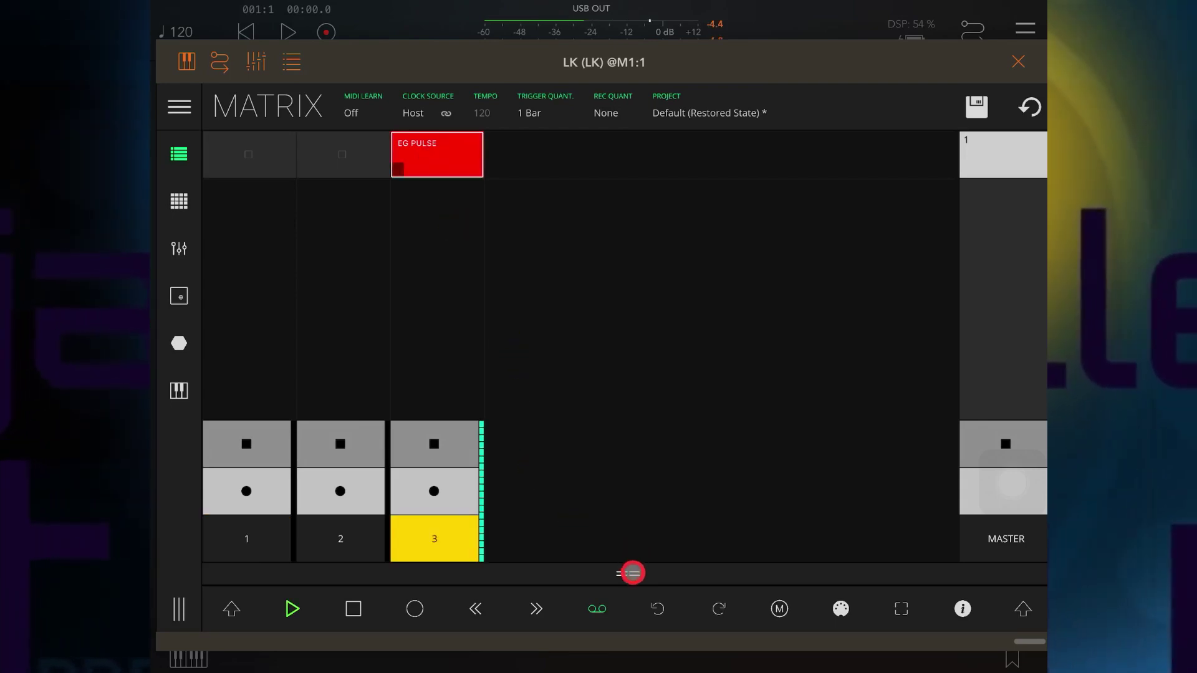
pyautogui.moveTo(636, 563); pyautogui.dragTo(595, 64)
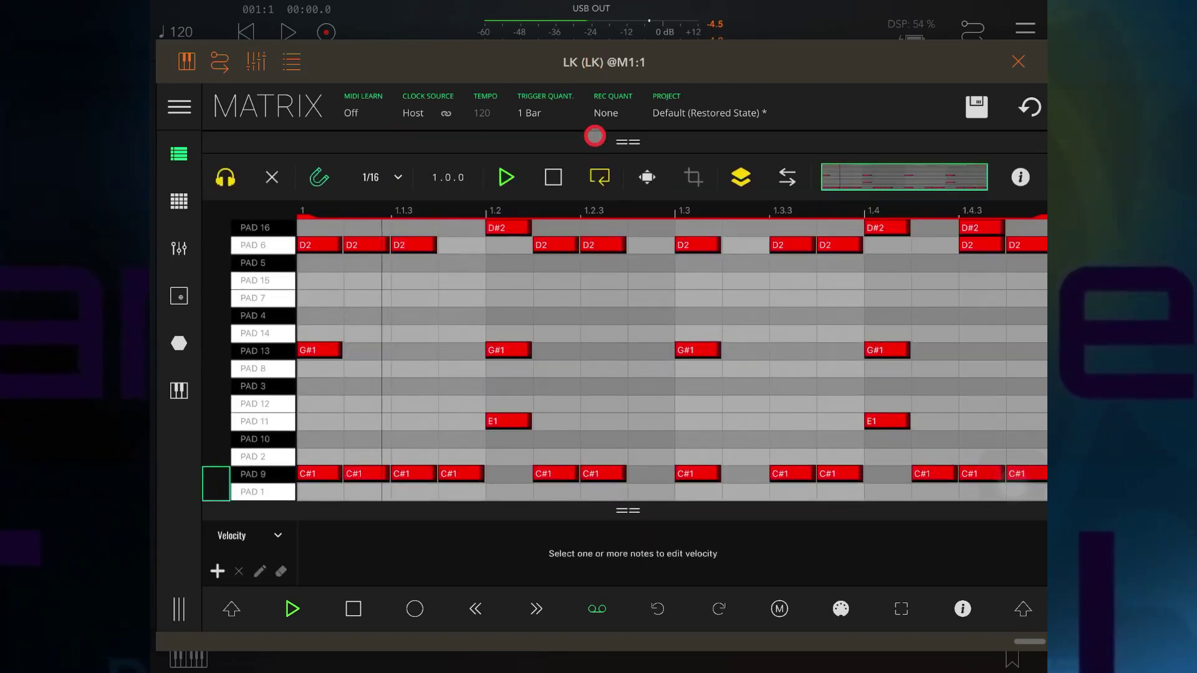
pyautogui.moveTo(600, 139); pyautogui.dragTo(645, 522)
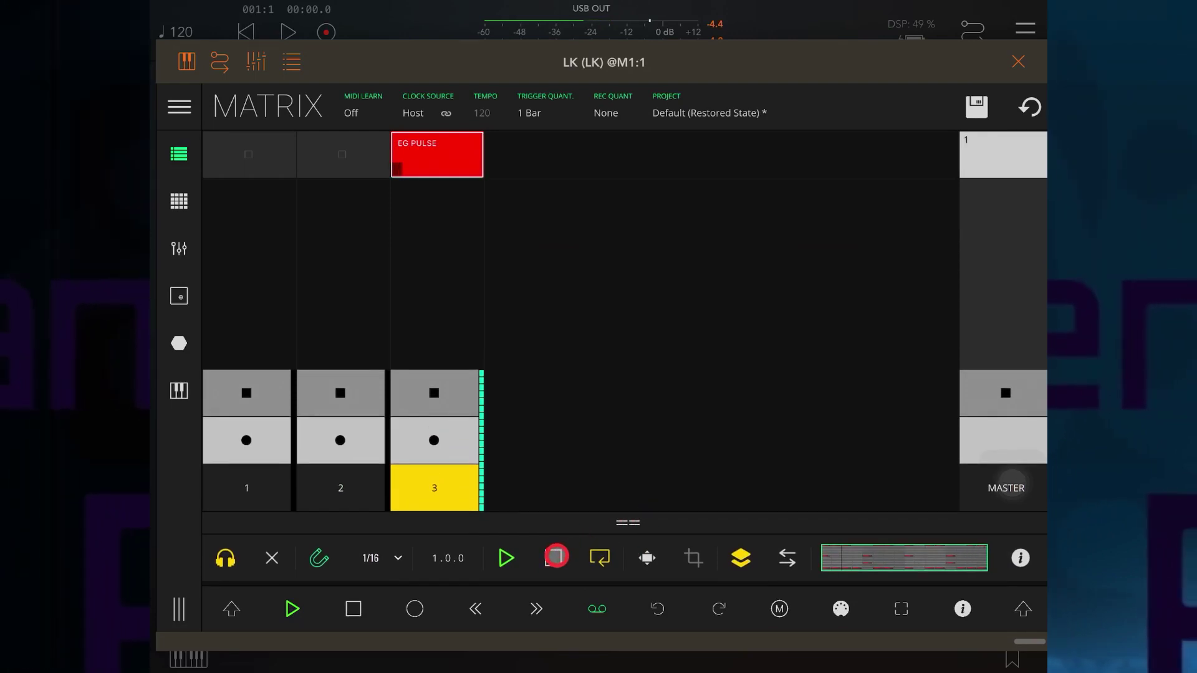
pyautogui.click(545, 564)
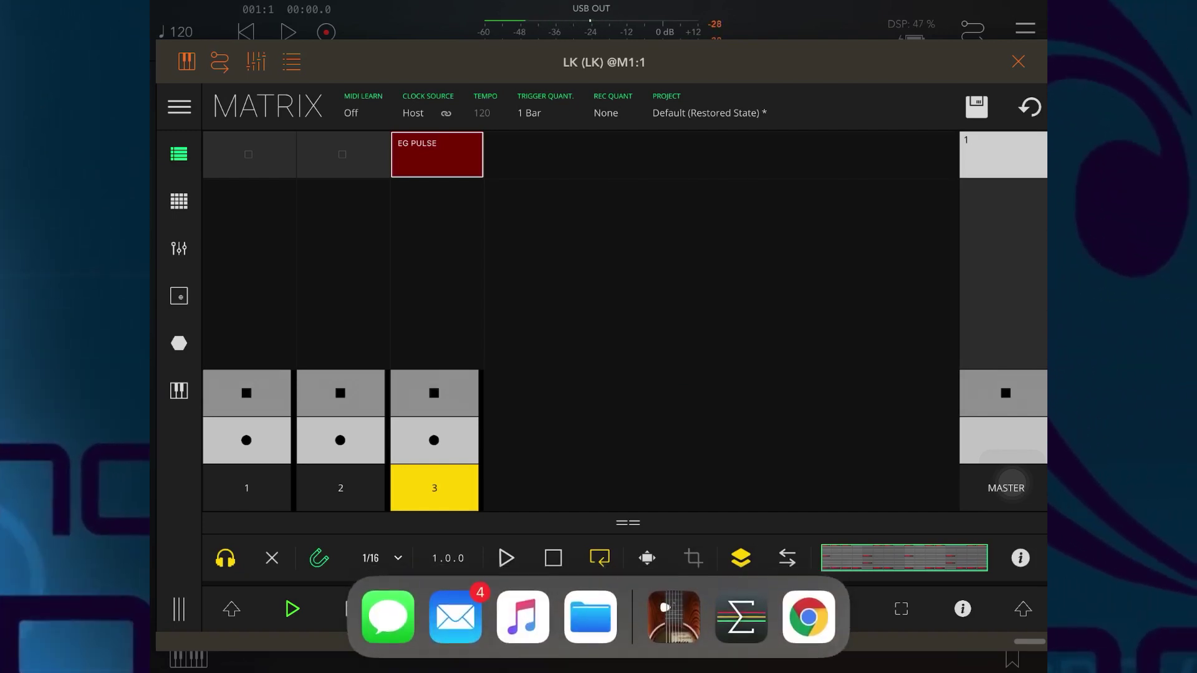
# - Drag MMP_EP3_100BPM_BASS_02_A from the Files Slide Over panel into track 1's first slot
pyautogui.moveTo(590, 634)
pyautogui.mouseDown()
pyautogui.moveTo(591, 583)
pyautogui.moveTo(865, 302)
pyautogui.moveTo(1098, 250)
pyautogui.mouseUp()
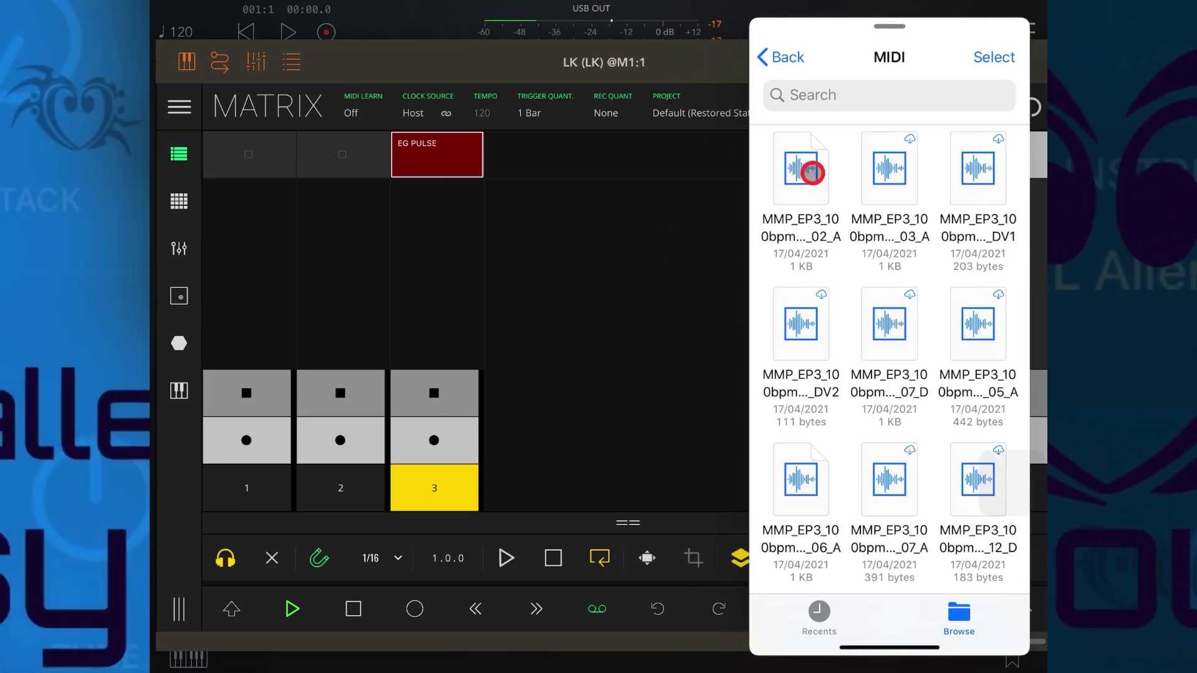
pyautogui.moveTo(812, 173)
pyautogui.mouseDown()
pyautogui.moveTo(753, 190)
pyautogui.moveTo(322, 186)
pyautogui.mouseUp()
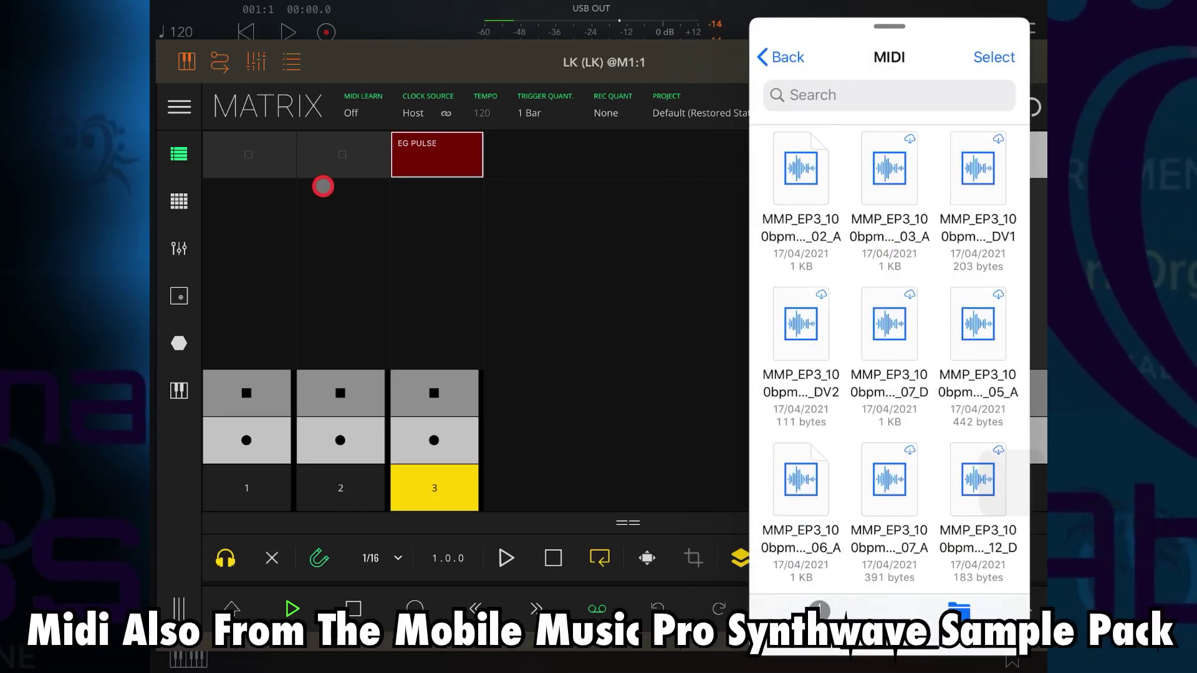
pyautogui.moveTo(323, 186)
pyautogui.mouseDown()
pyautogui.moveTo(812, 171)
pyautogui.moveTo(627, 219)
pyautogui.moveTo(860, 219)
pyautogui.mouseUp()
pyautogui.moveTo(802, 169)
pyautogui.mouseDown()
pyautogui.moveTo(726, 265)
pyautogui.moveTo(393, 251)
pyautogui.mouseUp()
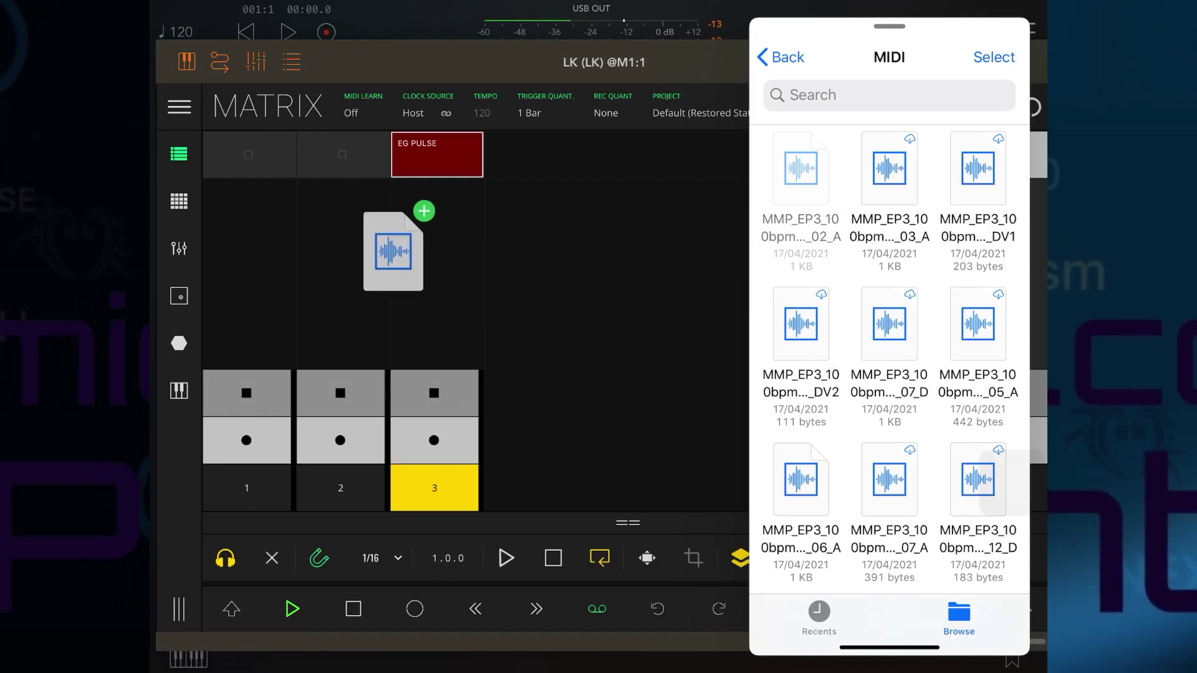
pyautogui.moveTo(393, 251); pyautogui.dragTo(250, 154)
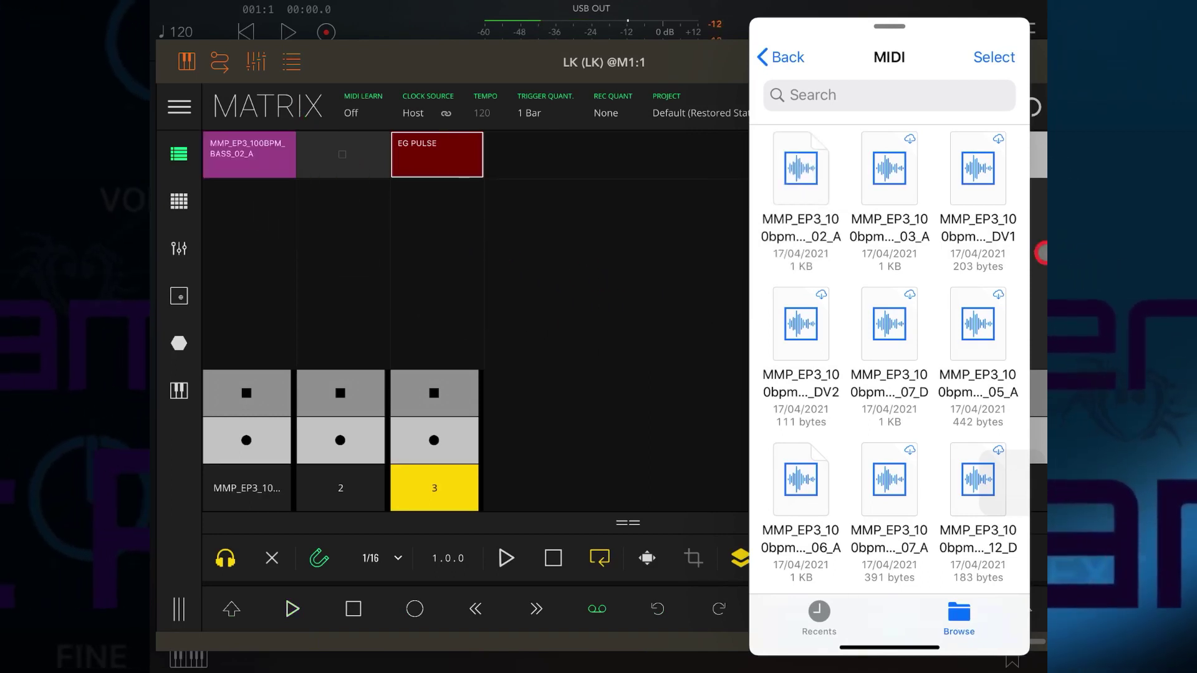
# - Play and stop the Matrix to hear the bass clip, then dismiss the Files panel
pyautogui.click(293, 609)
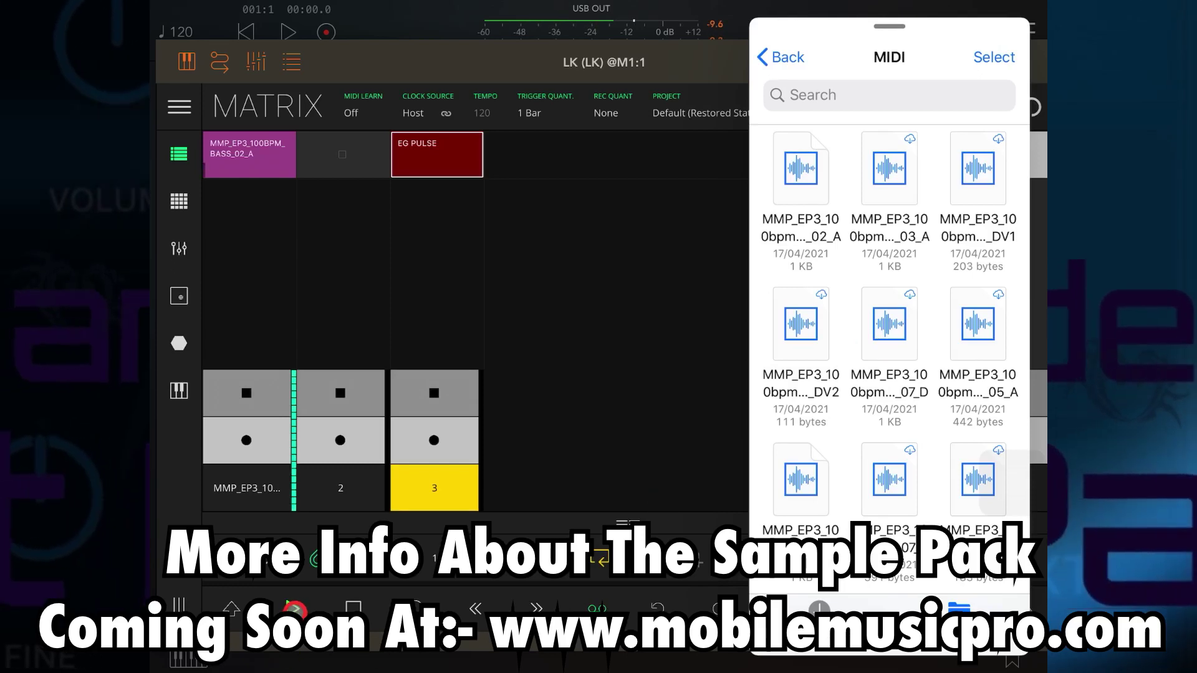
pyautogui.click(356, 605)
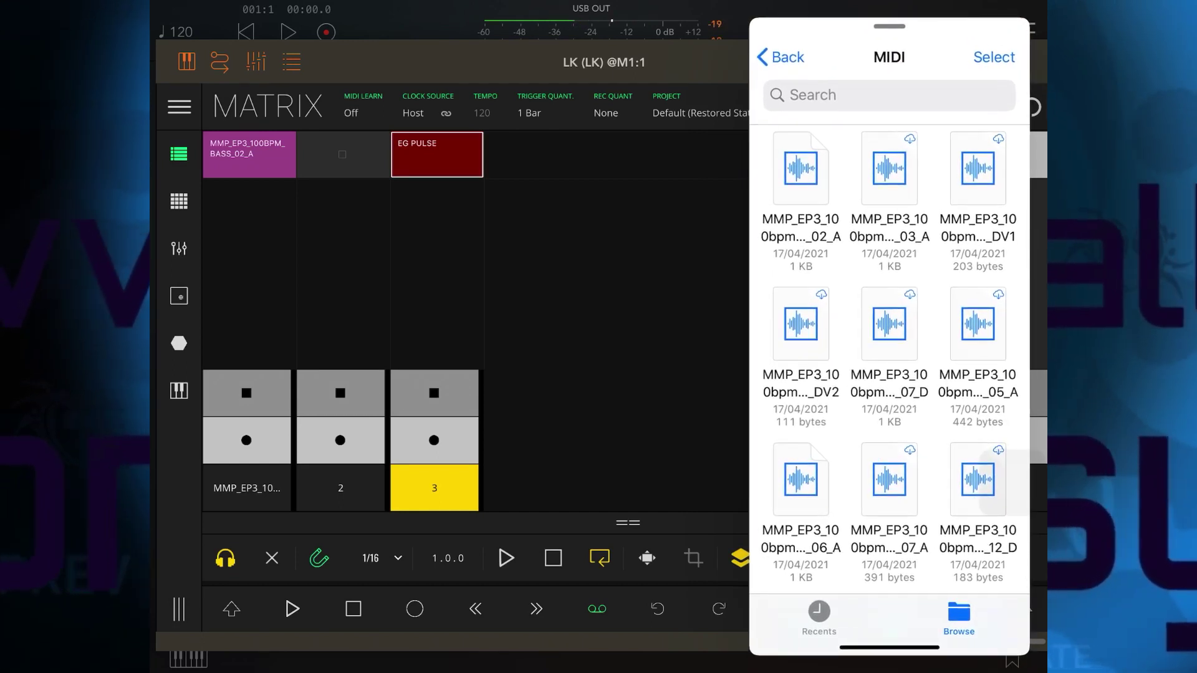
pyautogui.moveTo(1004, 478); pyautogui.dragTo(1012, 483)
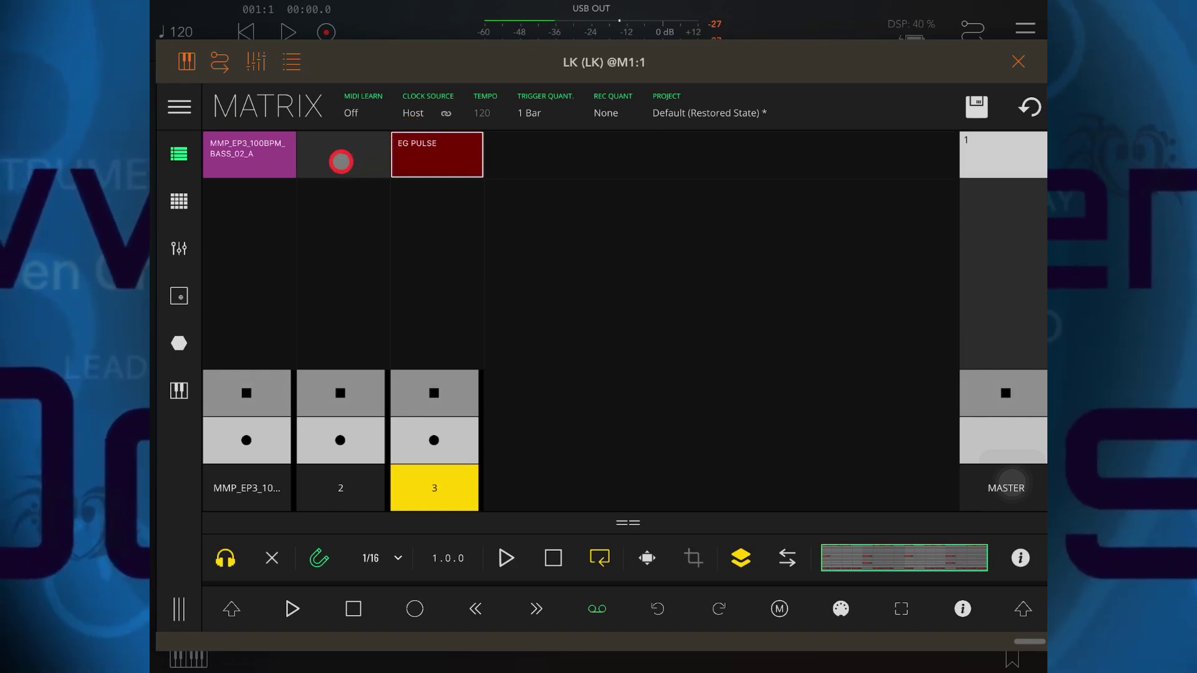
# - Import the ARP_05_A track from MMP_EP3_100bpm_Synth_05_A into clip slot 2
pyautogui.rightClick(341, 161)
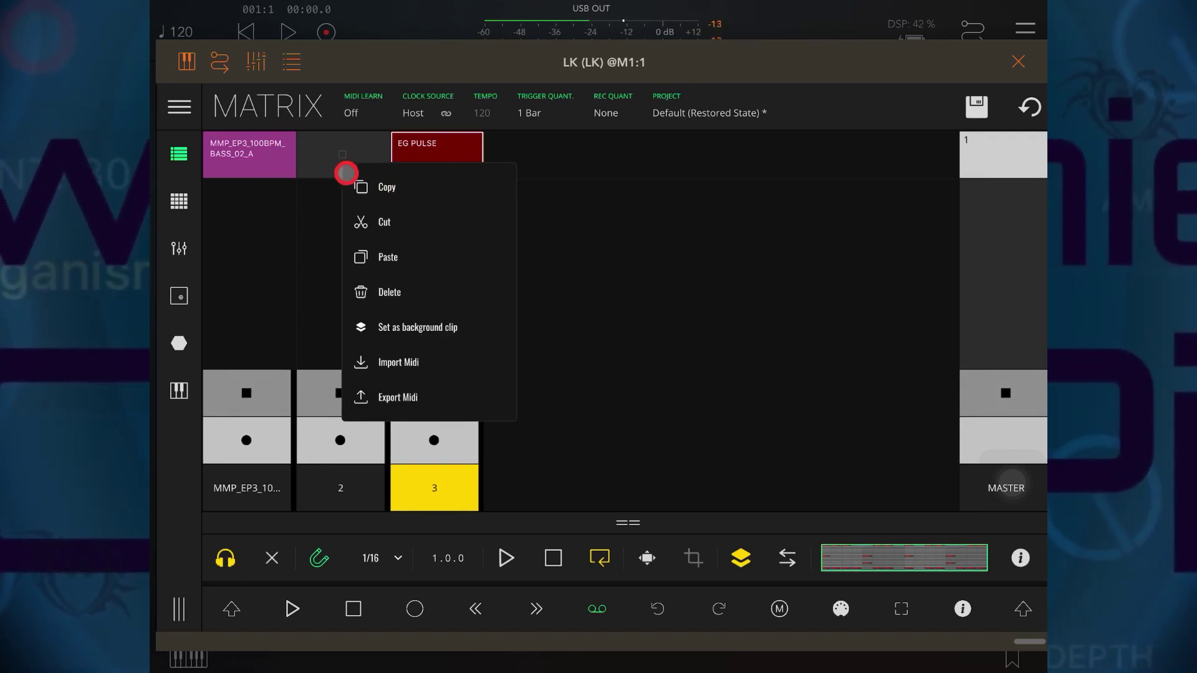
pyautogui.click(401, 361)
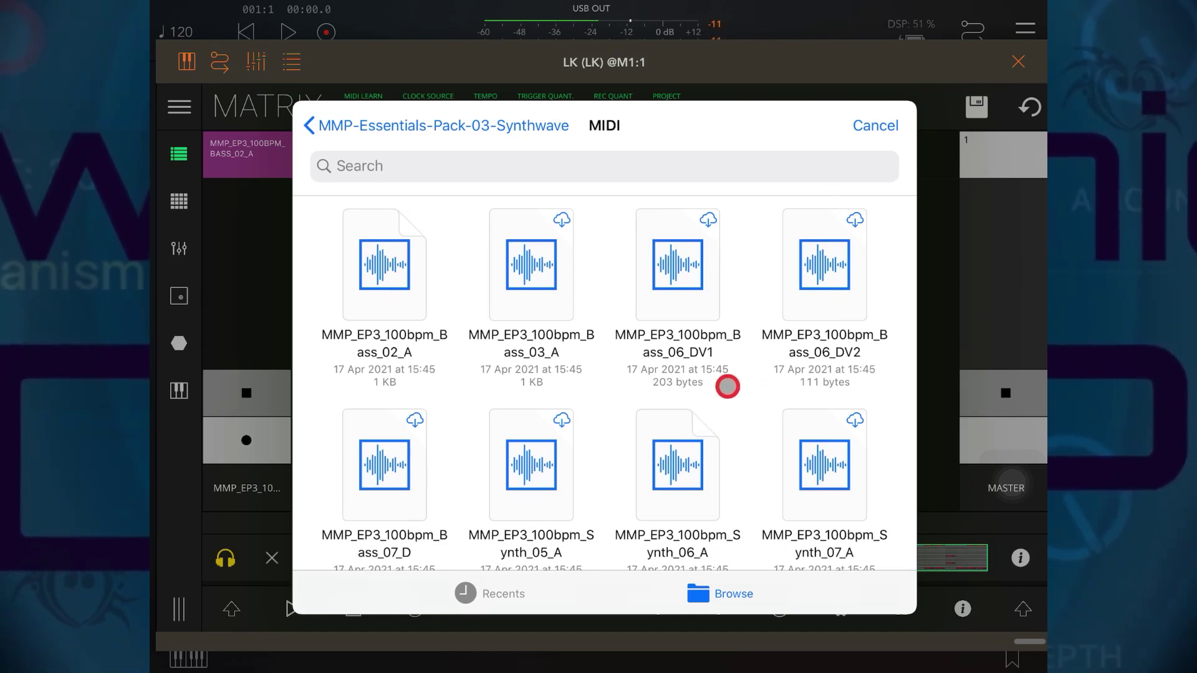
pyautogui.moveTo(728, 387); pyautogui.dragTo(740, 269)
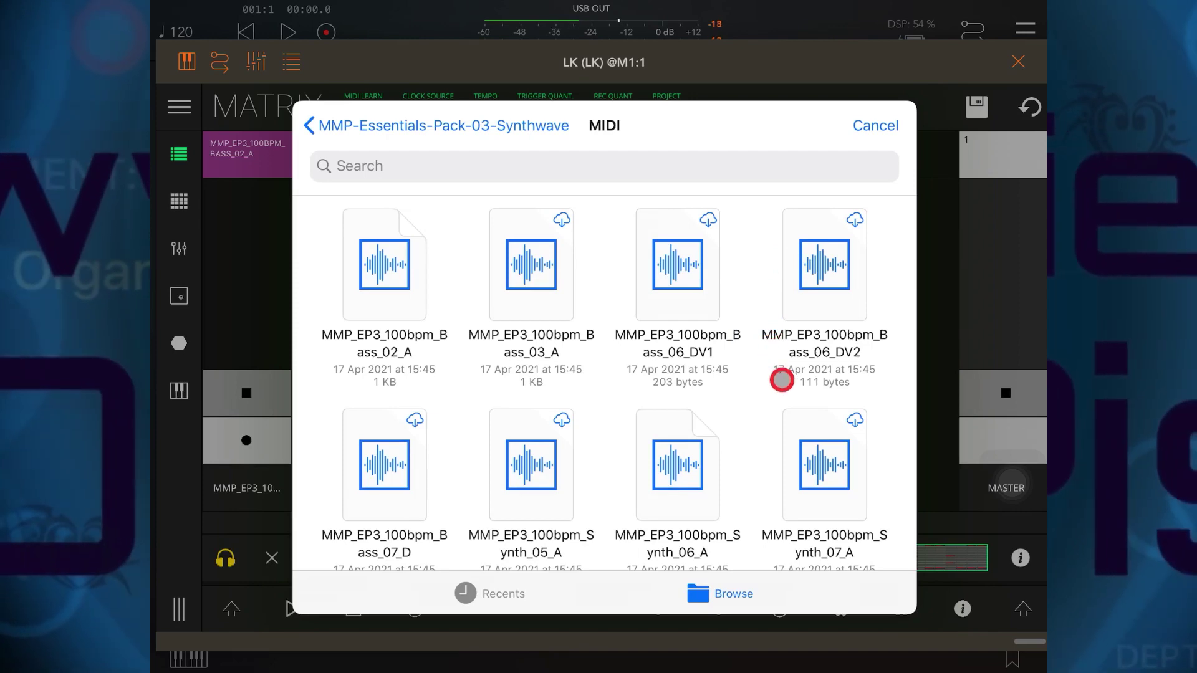
pyautogui.scroll(-5, 782, 380)
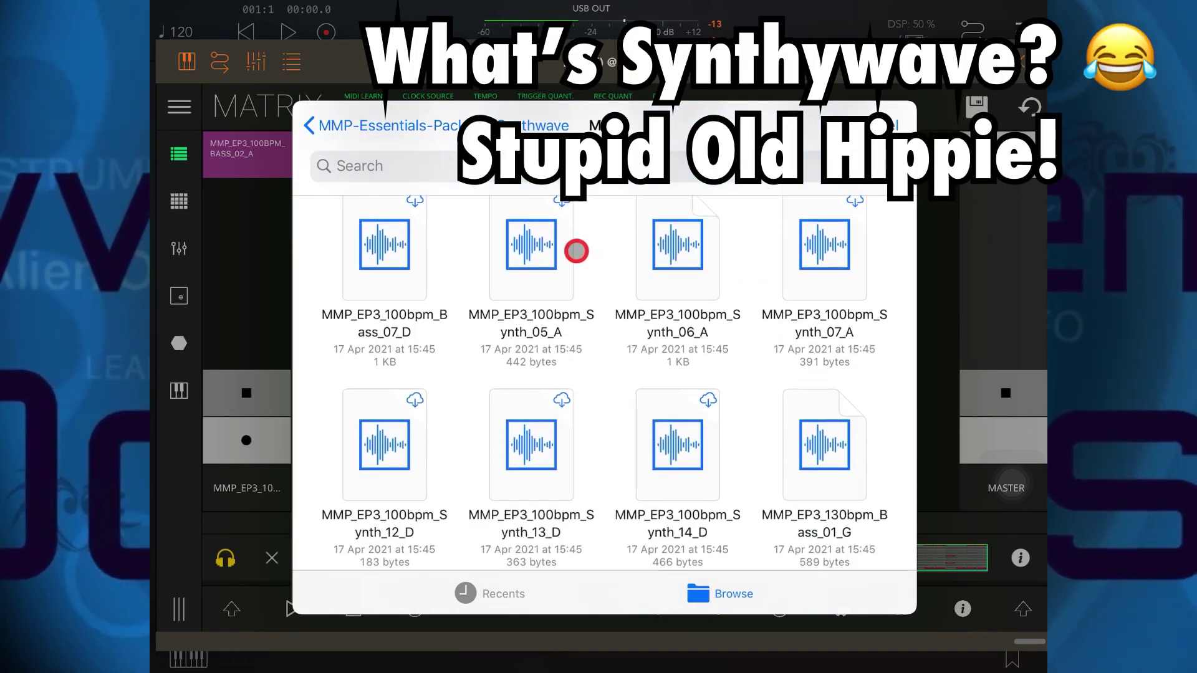
pyautogui.click(697, 258)
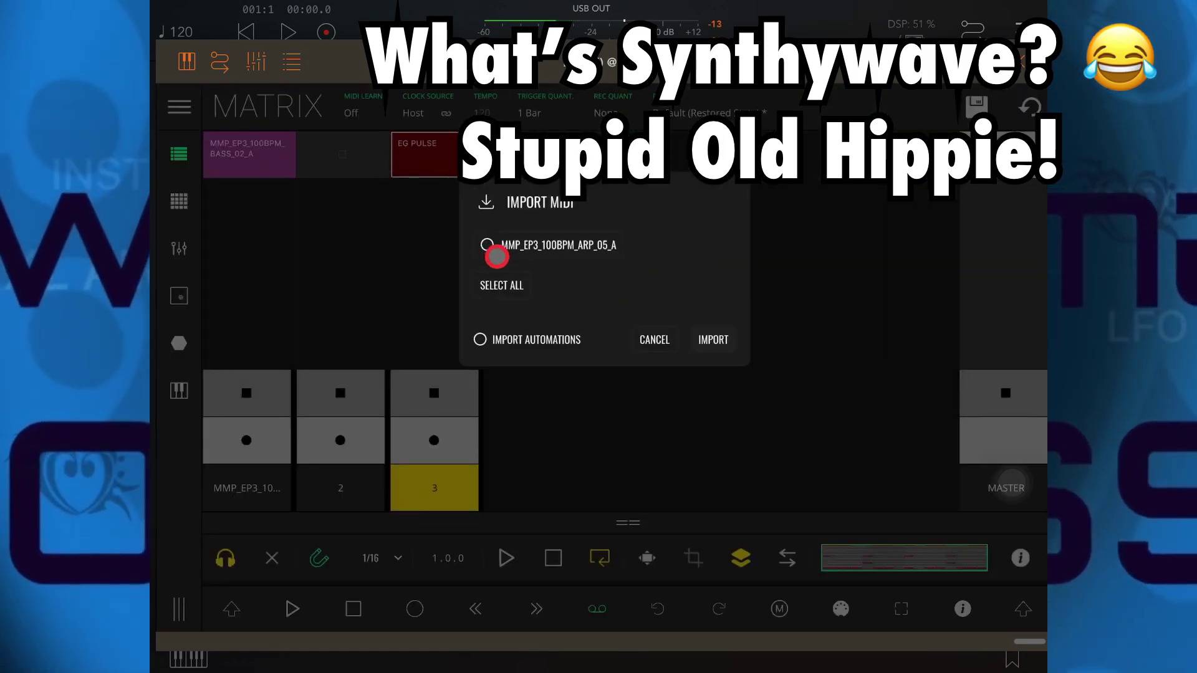
pyautogui.click(491, 248)
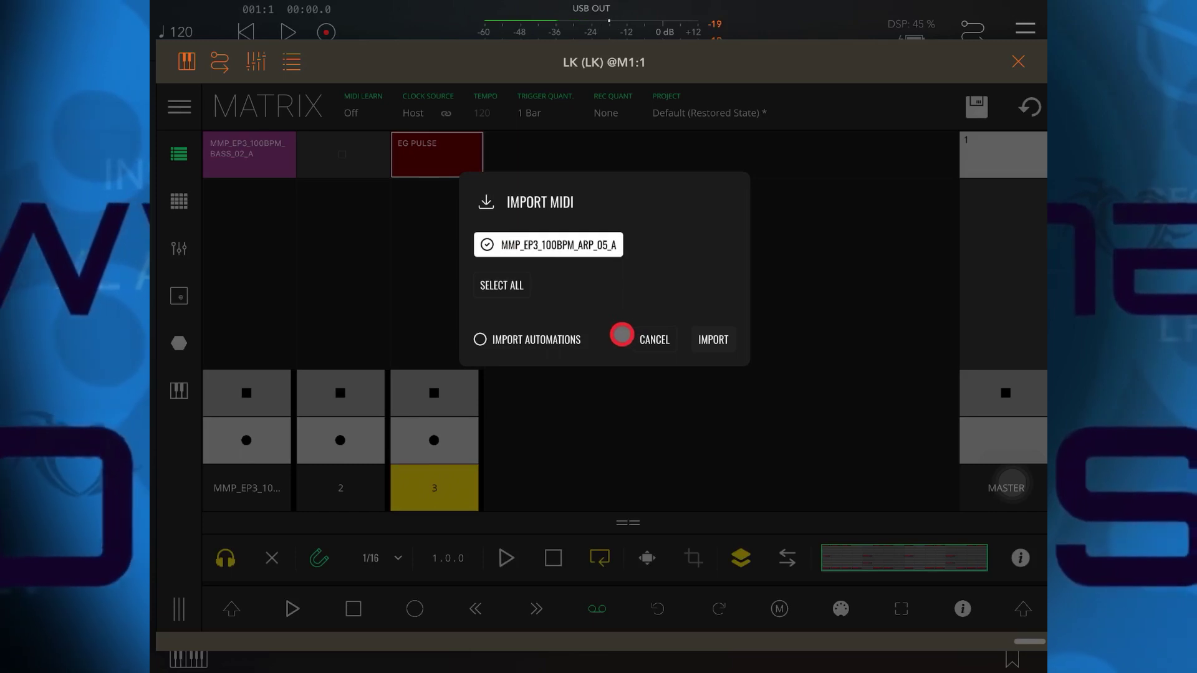
pyautogui.click(703, 340)
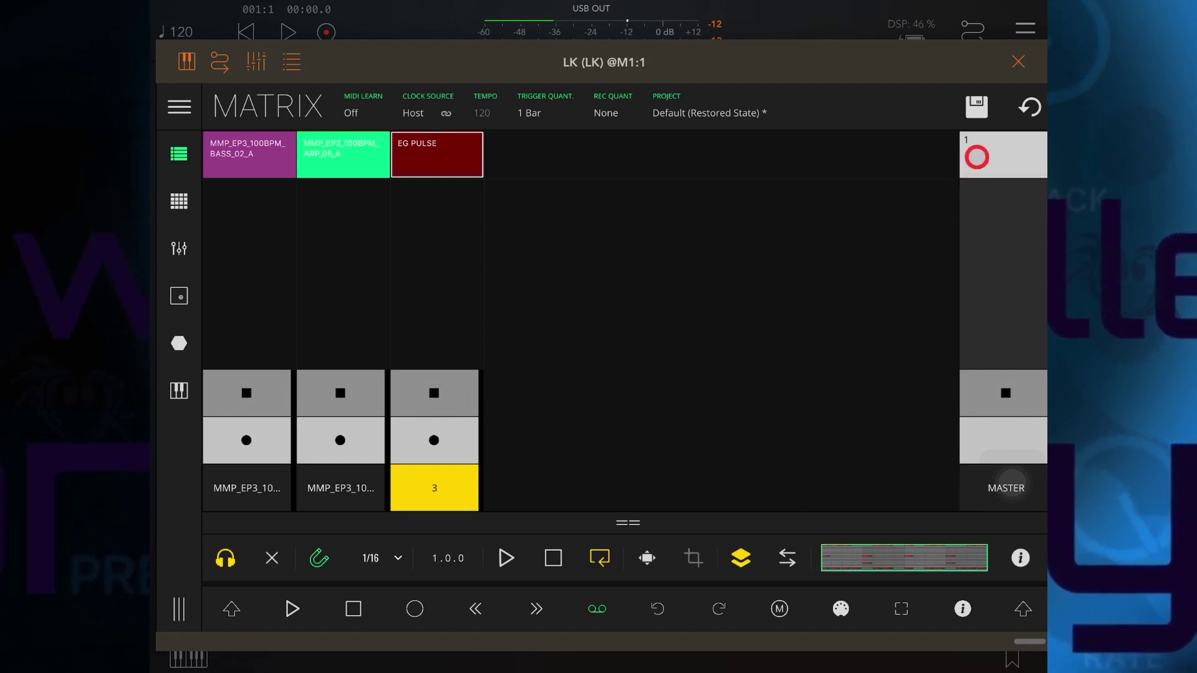
# - Launch scene 1 to play the bass, arp and EG PULSE clips together, then stop
pyautogui.click(984, 156)
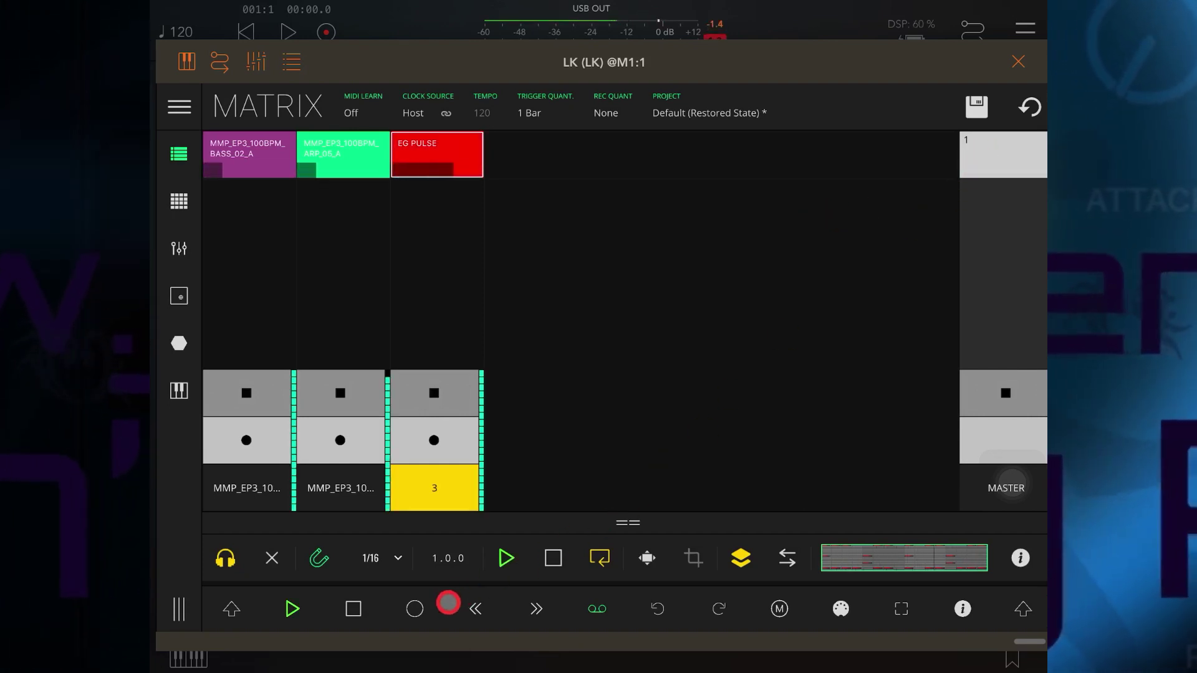
pyautogui.click(355, 610)
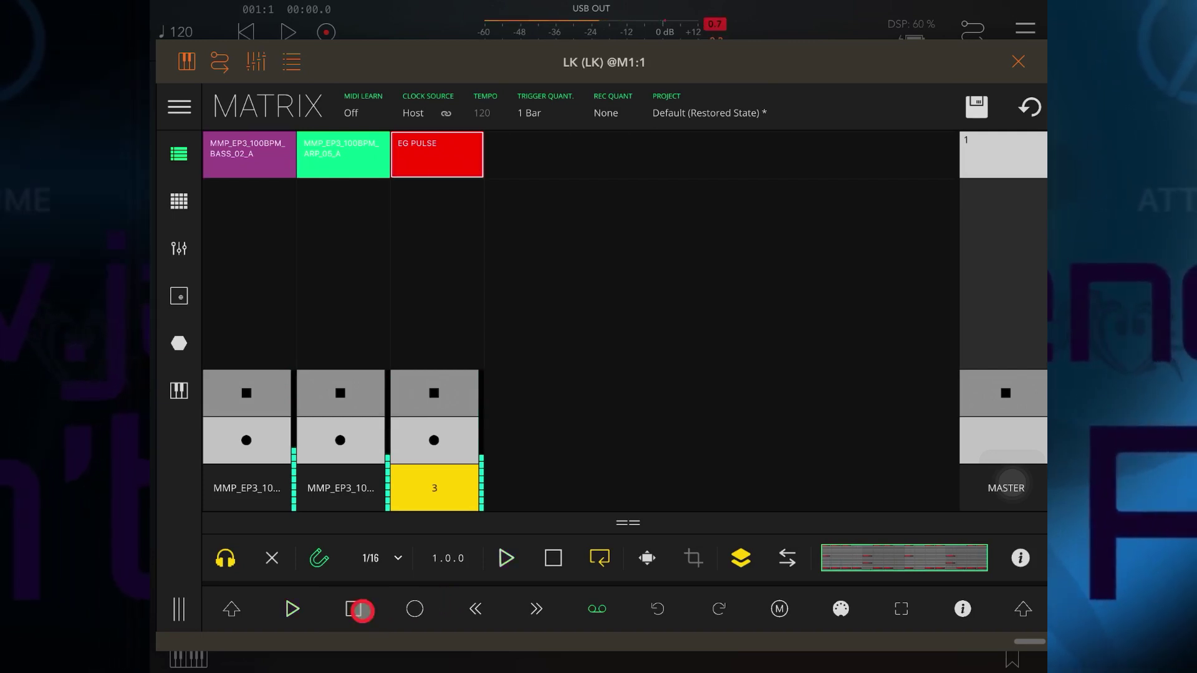